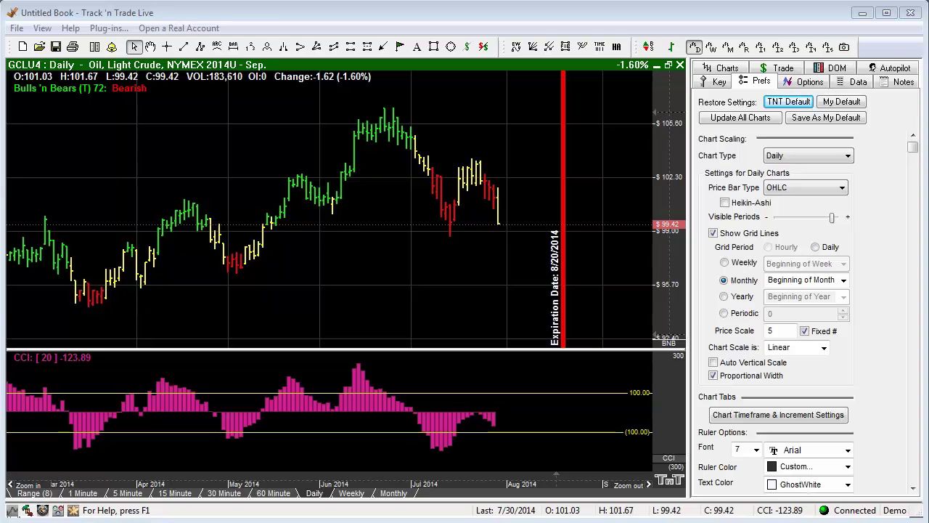
# - Draw a yellow pitchfork anchored at the Mar 17 low, Apr 16 high and May 5 low
pyautogui.click(549, 47)
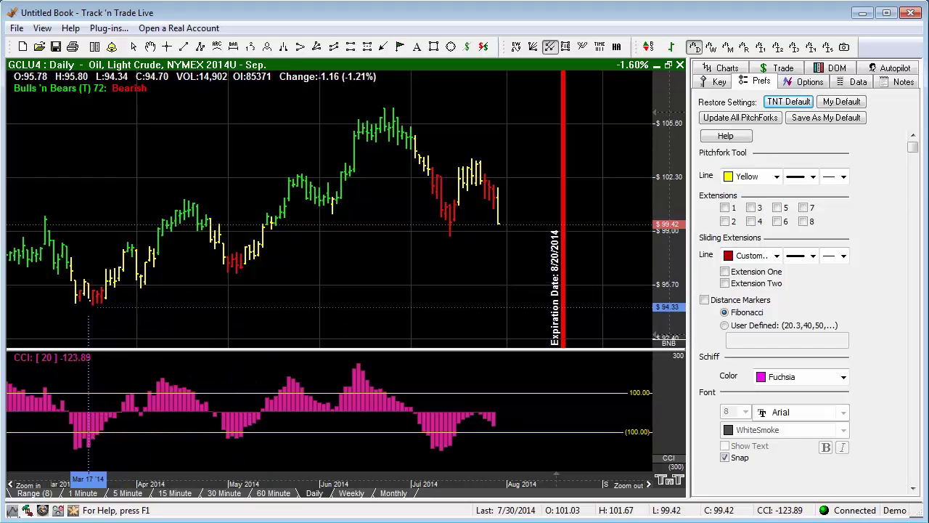
pyautogui.click(88, 305)
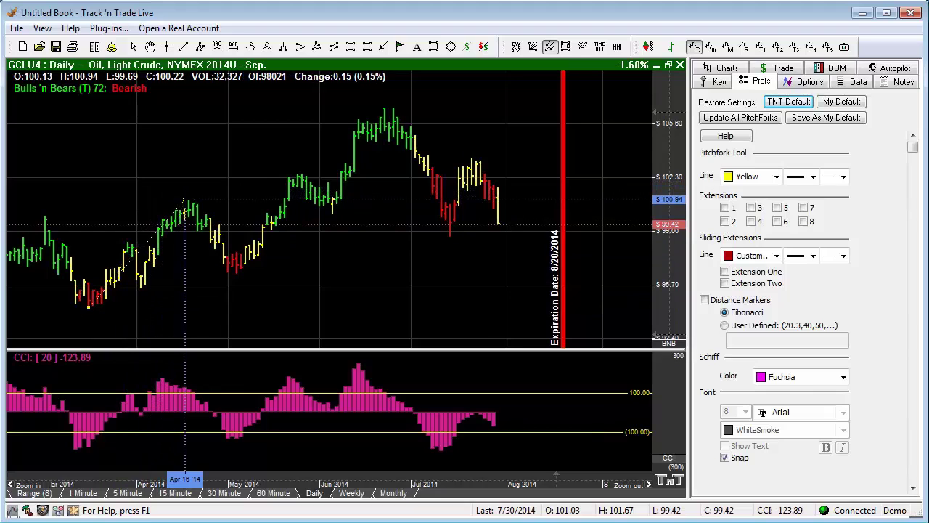
pyautogui.click(185, 199)
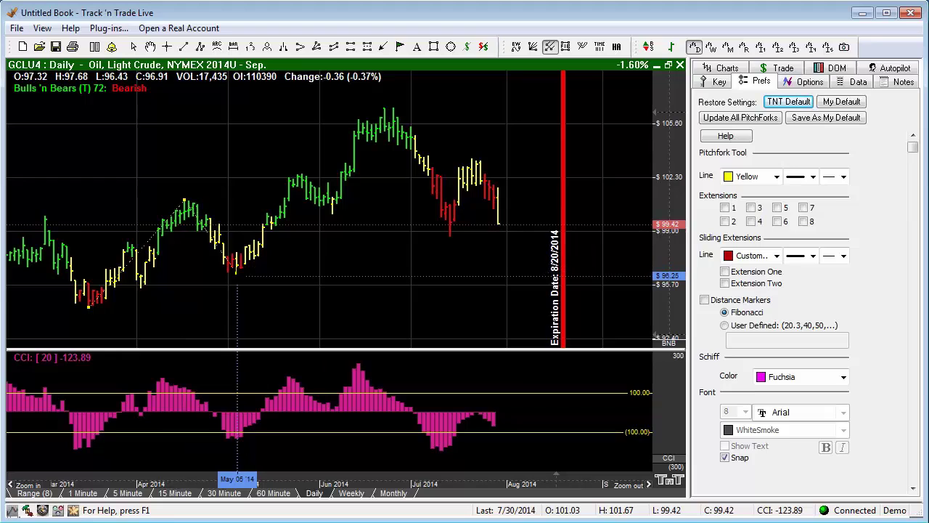
pyautogui.click(237, 275)
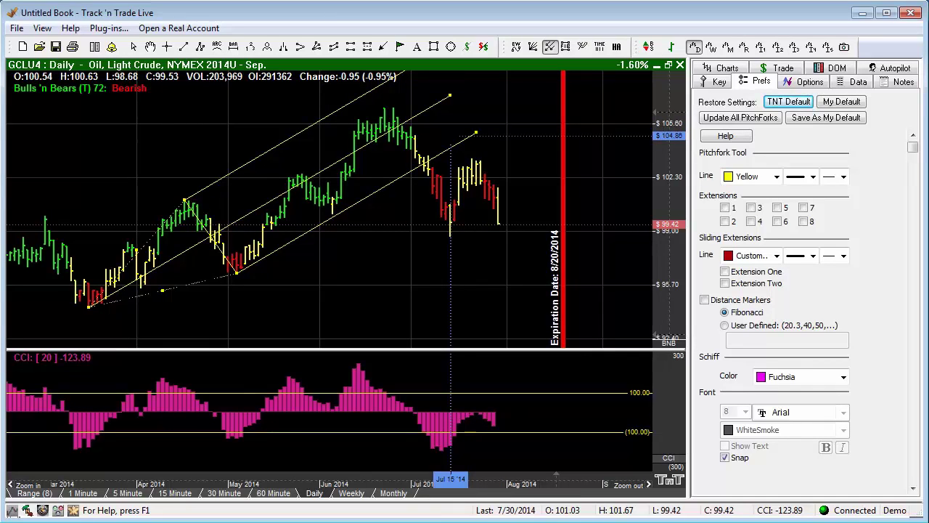
pyautogui.click(450, 135)
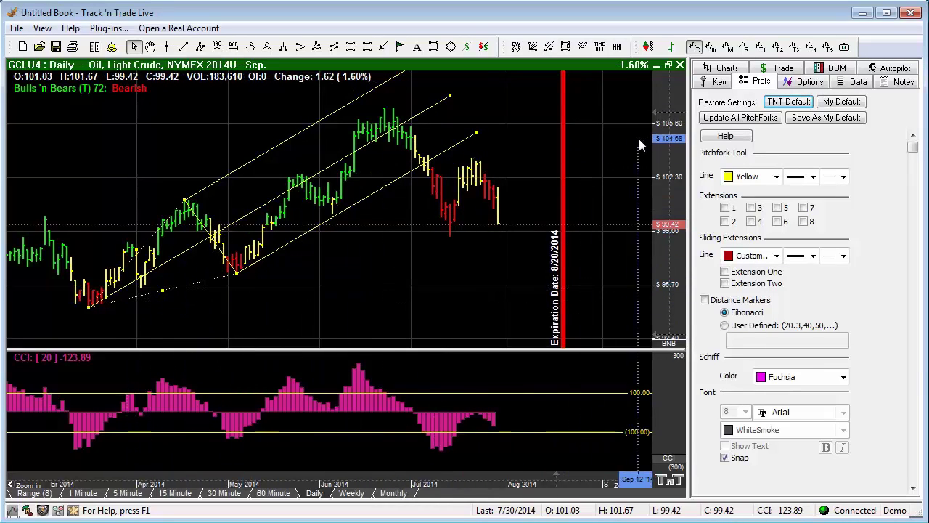
# - Compress the price scale so the chart reaches about $108.90, then bring up the pitchfork's menu
pyautogui.moveTo(661, 148); pyautogui.dragTo(662, 159)
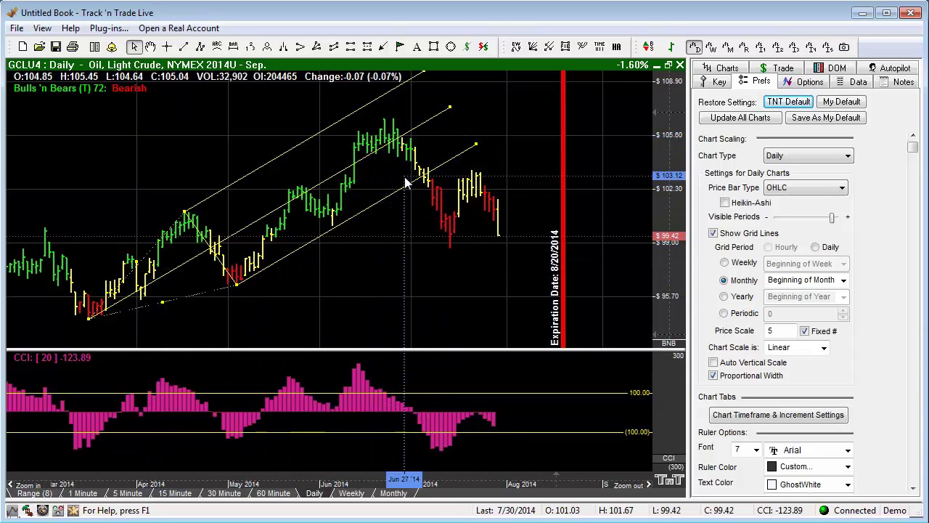
pyautogui.rightClick(139, 266)
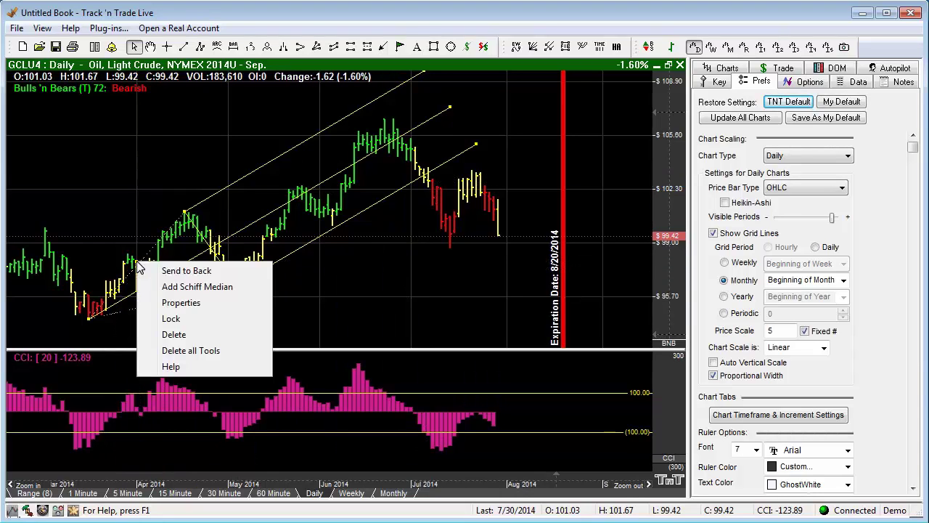
# - Add a fuchsia Schiff median pitchfork and stretch its lines right toward the expiration line
pyautogui.click(170, 289)
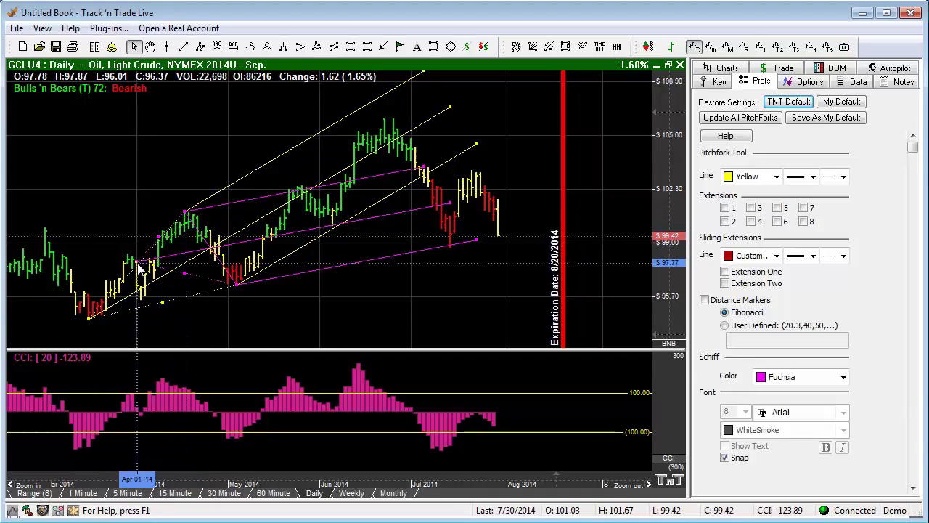
pyautogui.moveTo(455, 209); pyautogui.dragTo(570, 189)
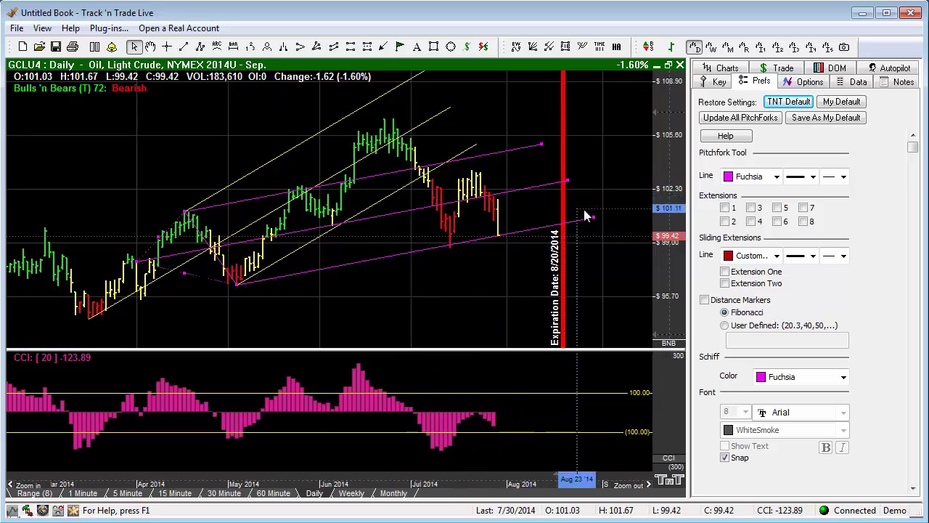
pyautogui.click(724, 209)
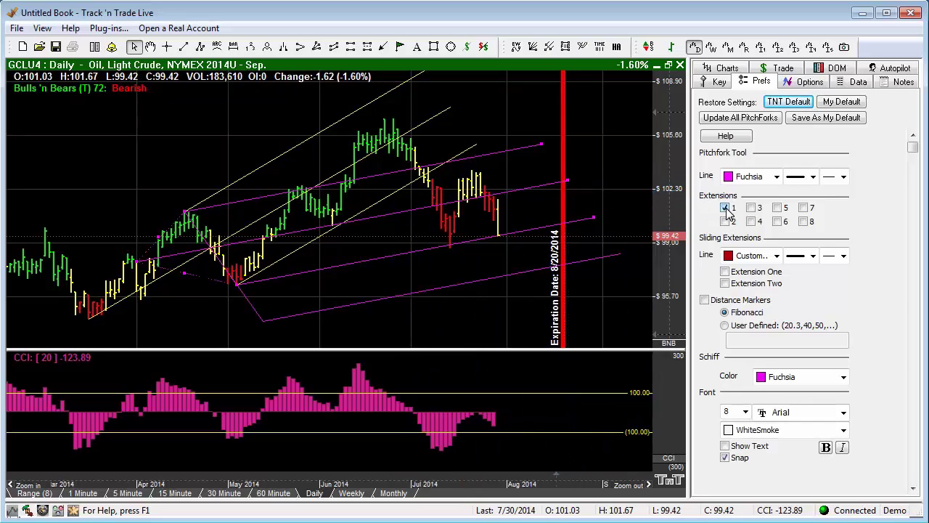
pyautogui.click(752, 208)
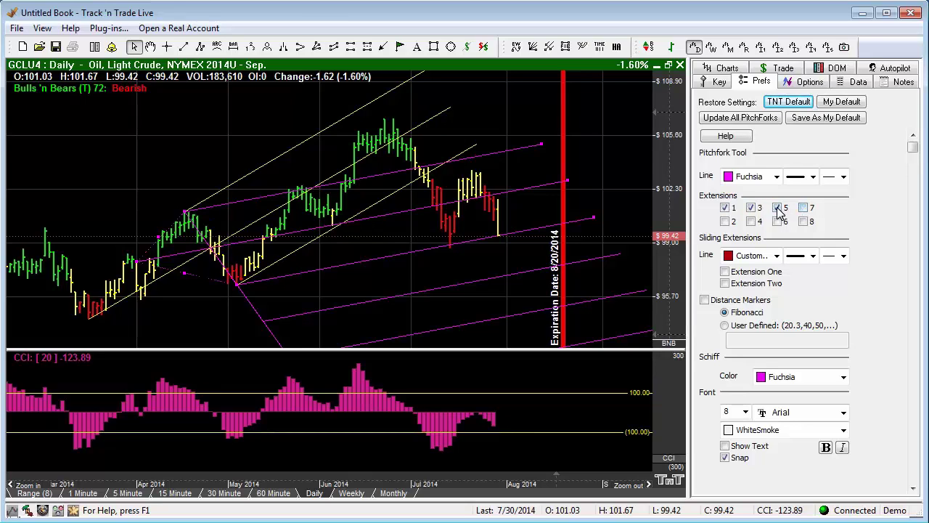
pyautogui.click(752, 208)
pyautogui.click(724, 208)
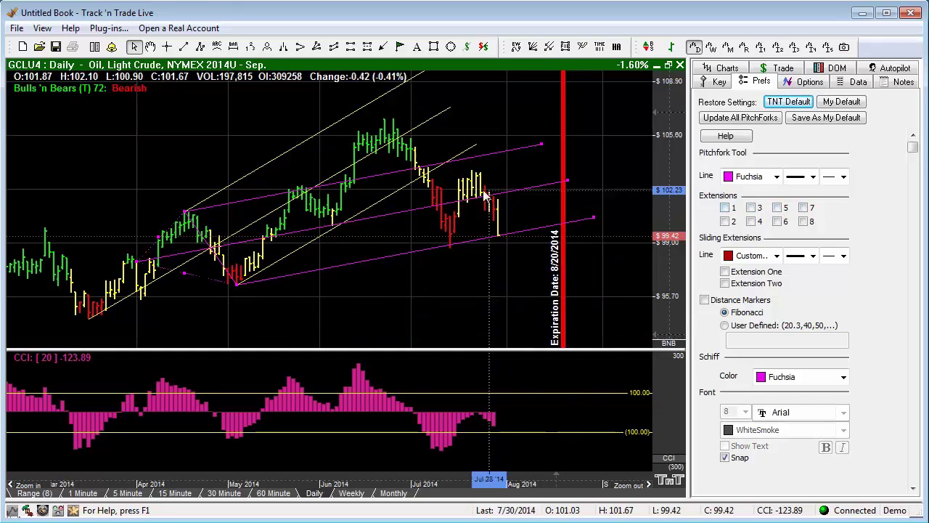
pyautogui.click(725, 222)
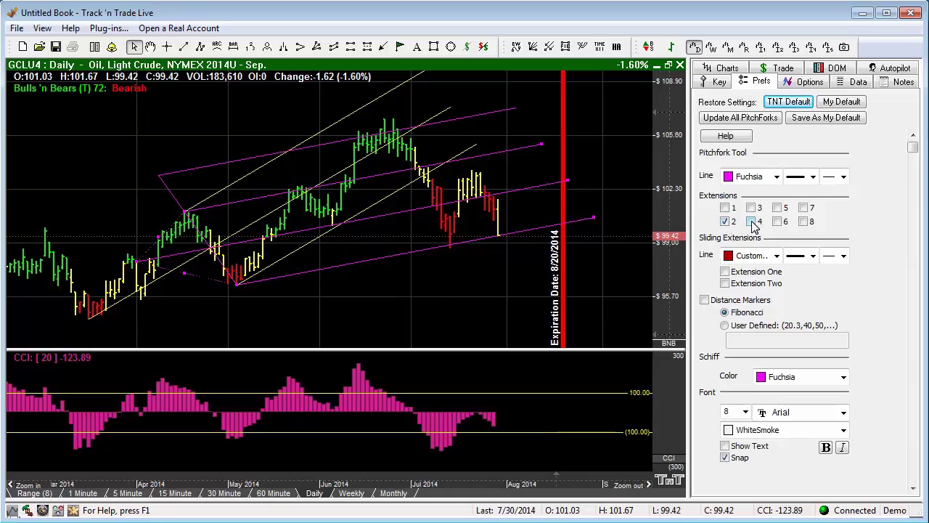
pyautogui.click(751, 222)
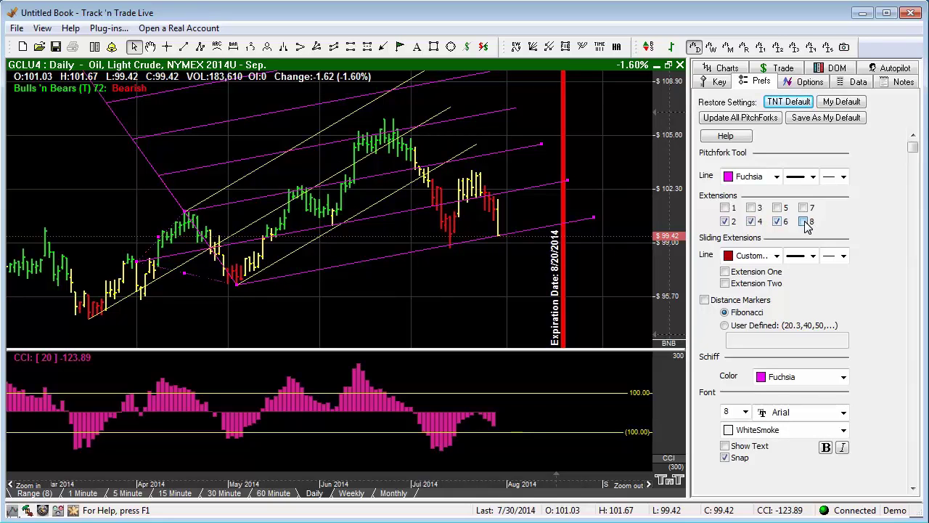
pyautogui.click(752, 221)
pyautogui.click(725, 221)
pyautogui.click(163, 285)
pyautogui.click(733, 209)
pyautogui.click(752, 208)
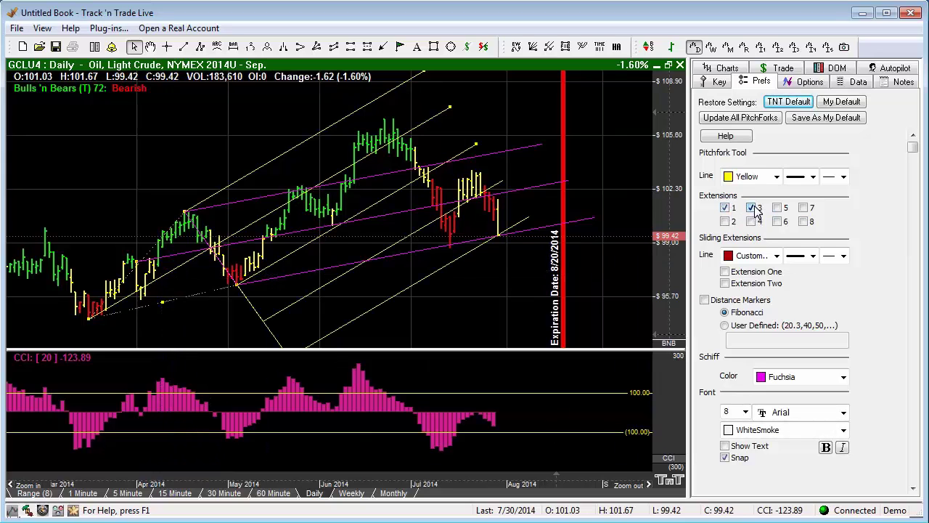
pyautogui.click(803, 207)
pyautogui.click(803, 207)
pyautogui.click(777, 208)
pyautogui.click(751, 208)
pyautogui.click(725, 208)
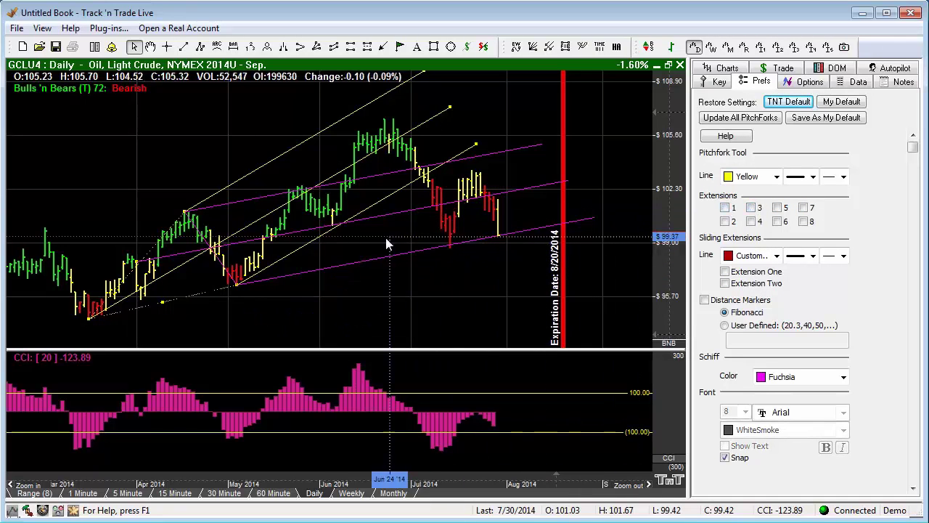
# - Give the fuchsia Schiff pitchfork sliding Extension One and Extension Two
pyautogui.click(181, 258)
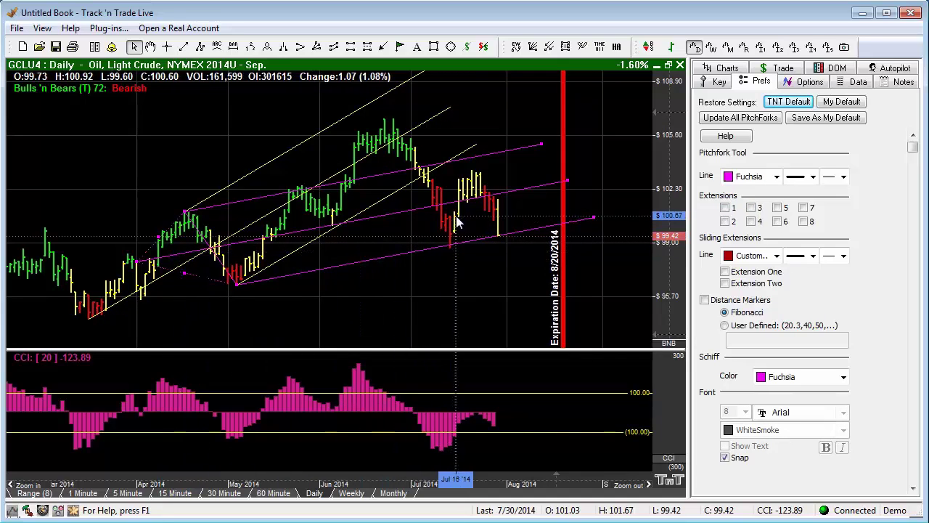
pyautogui.click(724, 273)
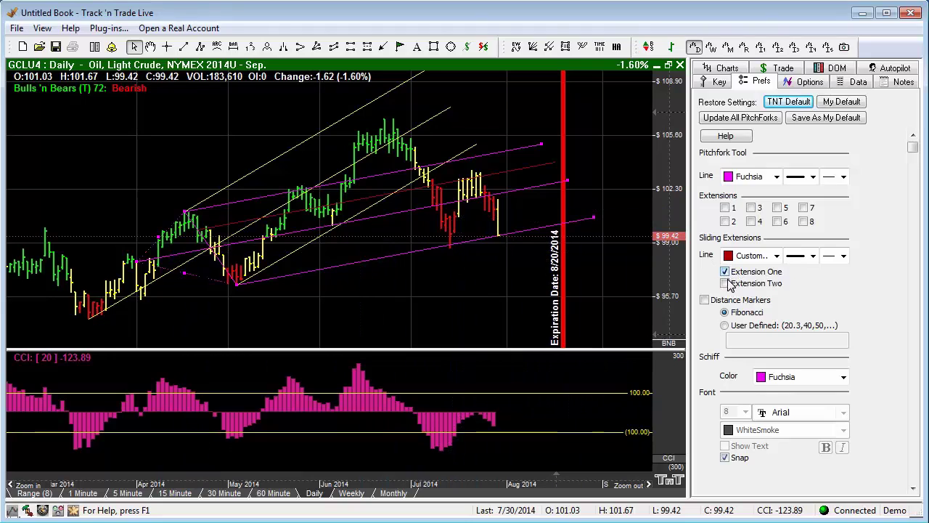
pyautogui.click(725, 284)
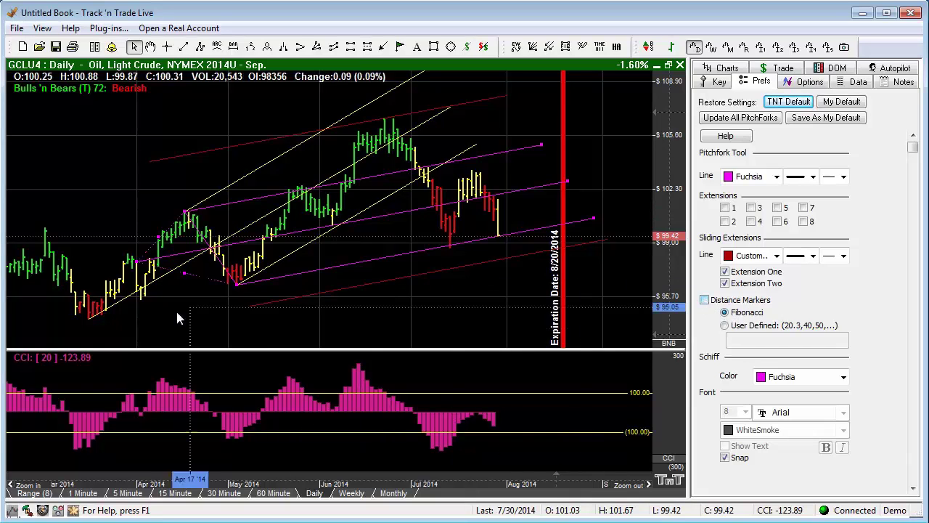
# - Turn on distance markers with bold, size 10, Snow-coloured labels shown
pyautogui.click(705, 300)
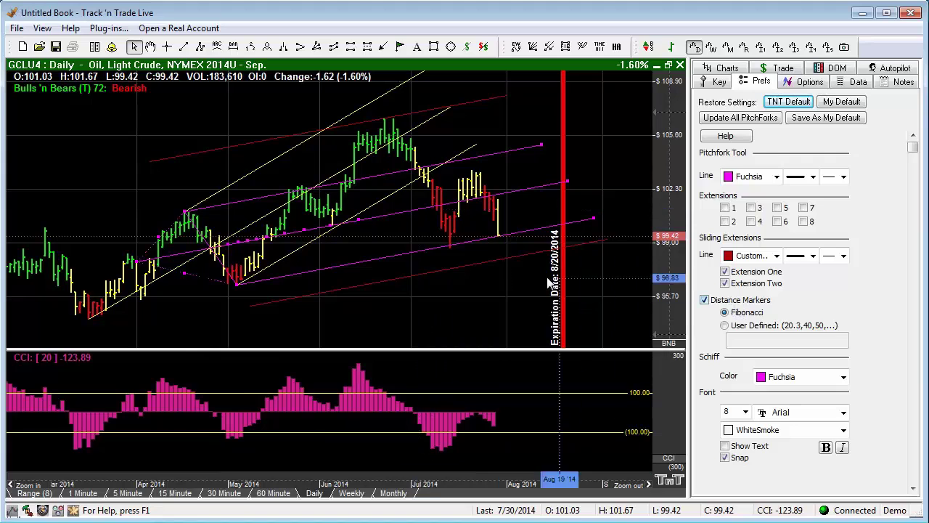
pyautogui.click(744, 412)
pyautogui.click(740, 462)
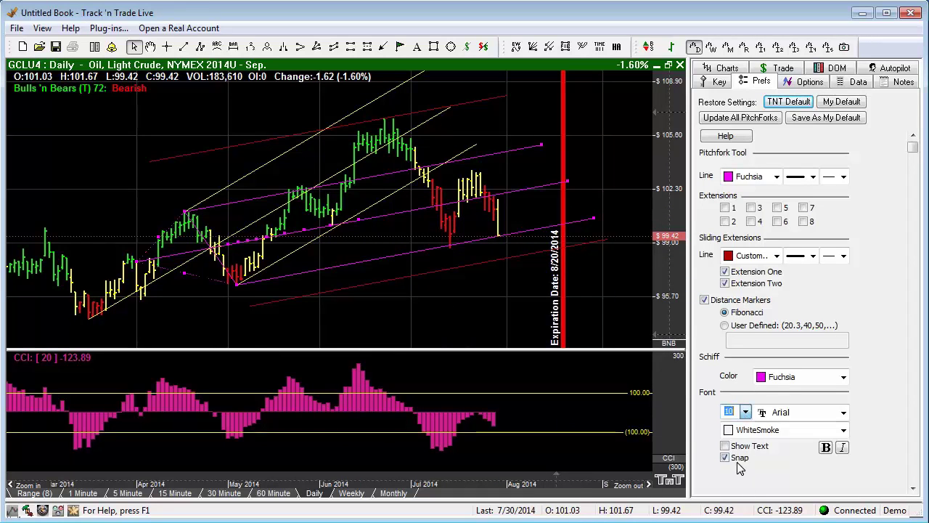
pyautogui.click(843, 430)
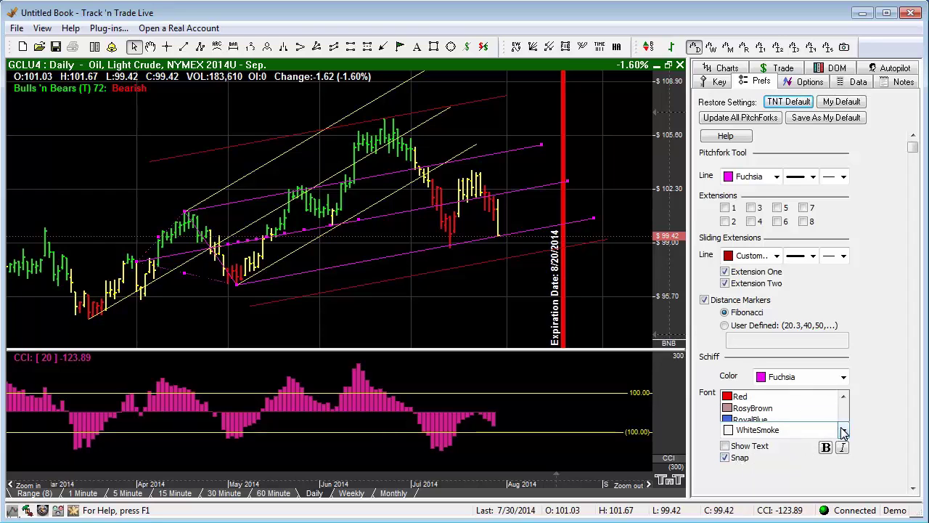
pyautogui.click(808, 230)
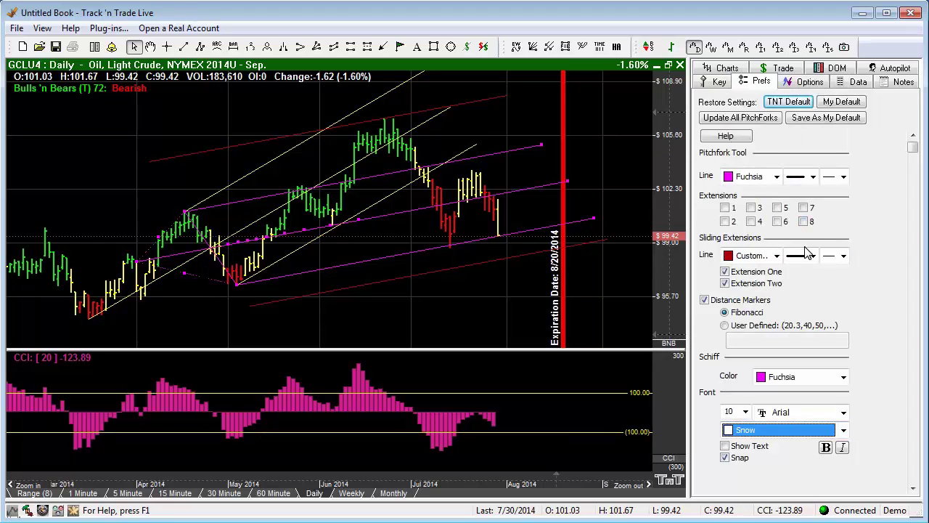
pyautogui.click(725, 447)
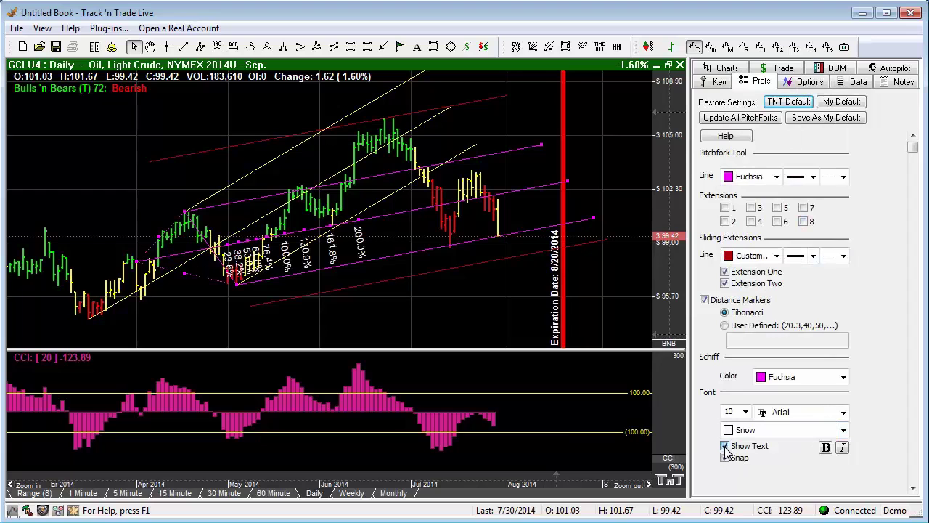
pyautogui.click(825, 447)
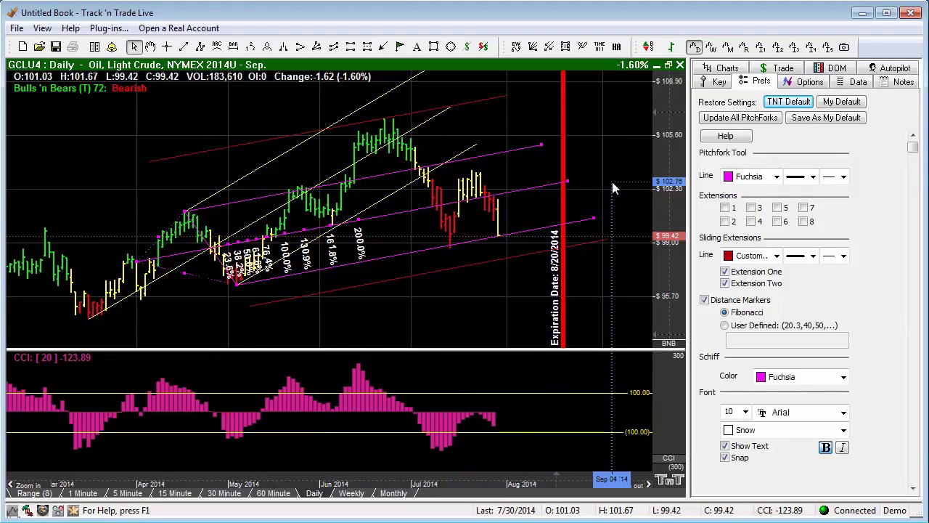
# - Switch the distance markers from Fibonacci to user-defined levels 161 and 200
pyautogui.click(725, 325)
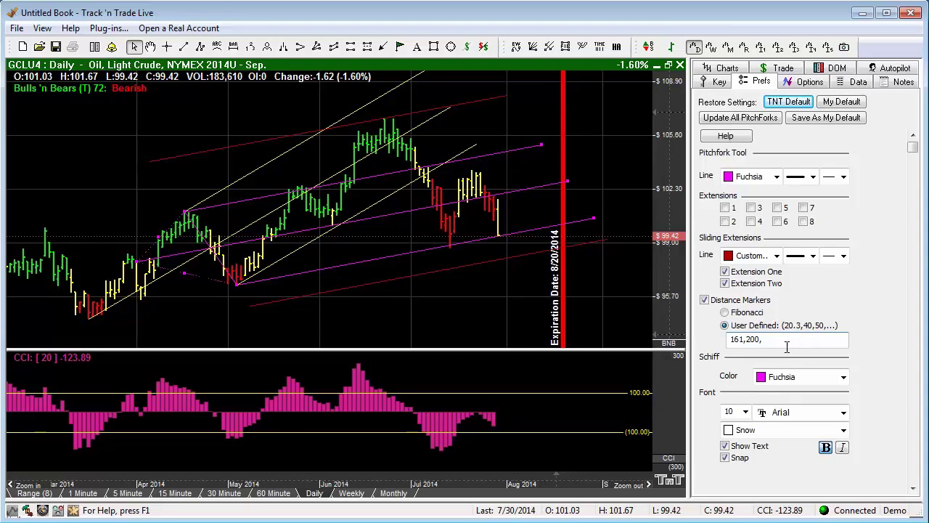
pyautogui.click(724, 313)
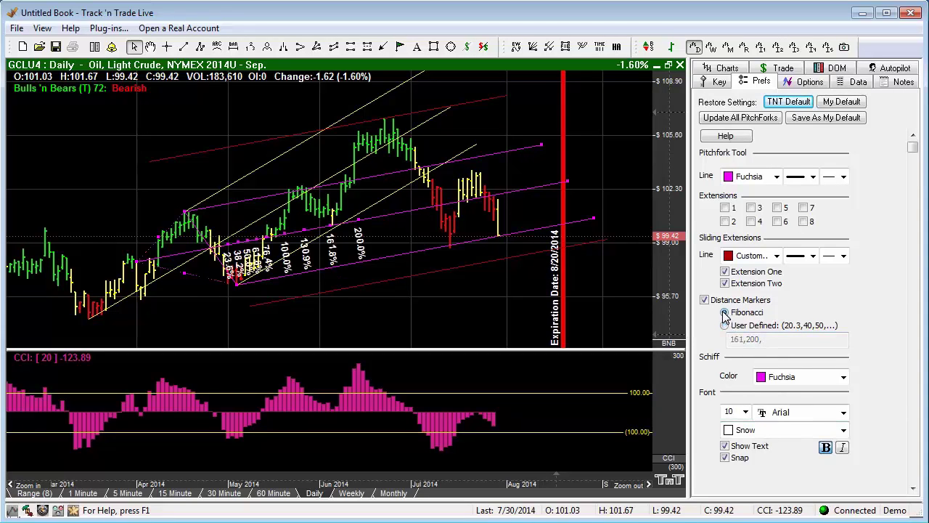
pyautogui.click(724, 326)
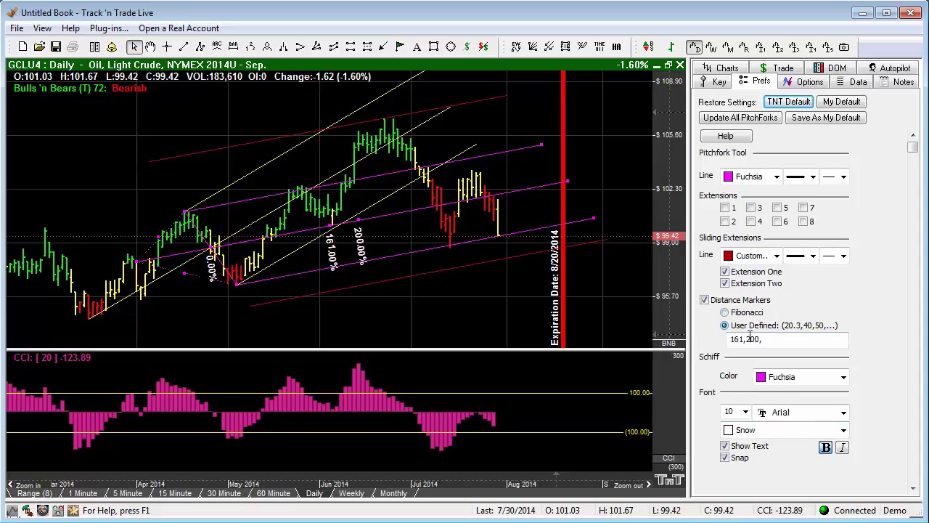